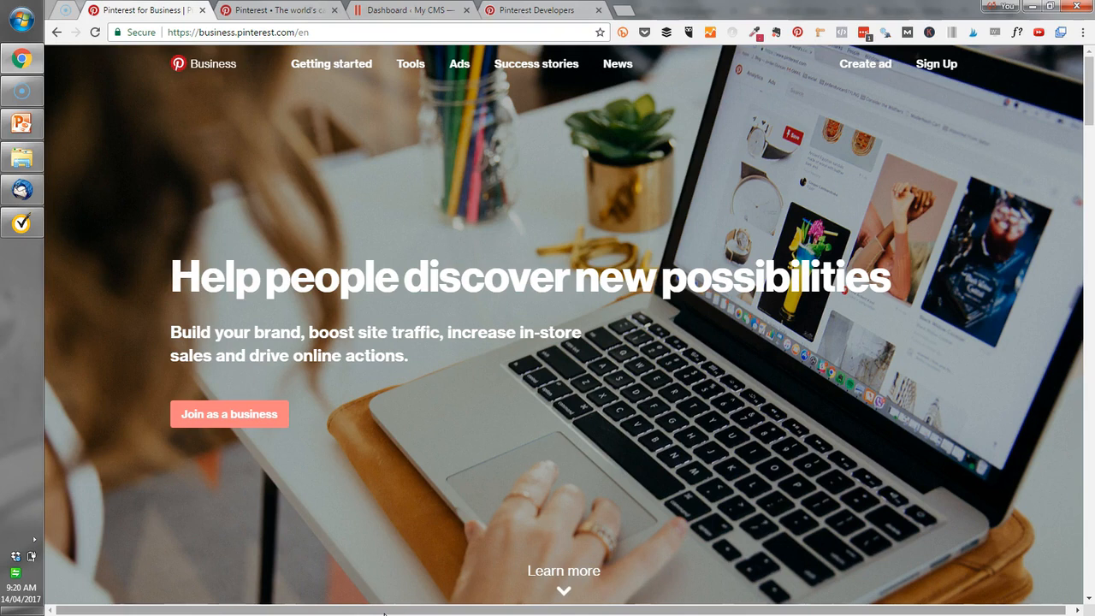
Open the Pinterest account settings and check the Website field in the profile section.
click(218, 417)
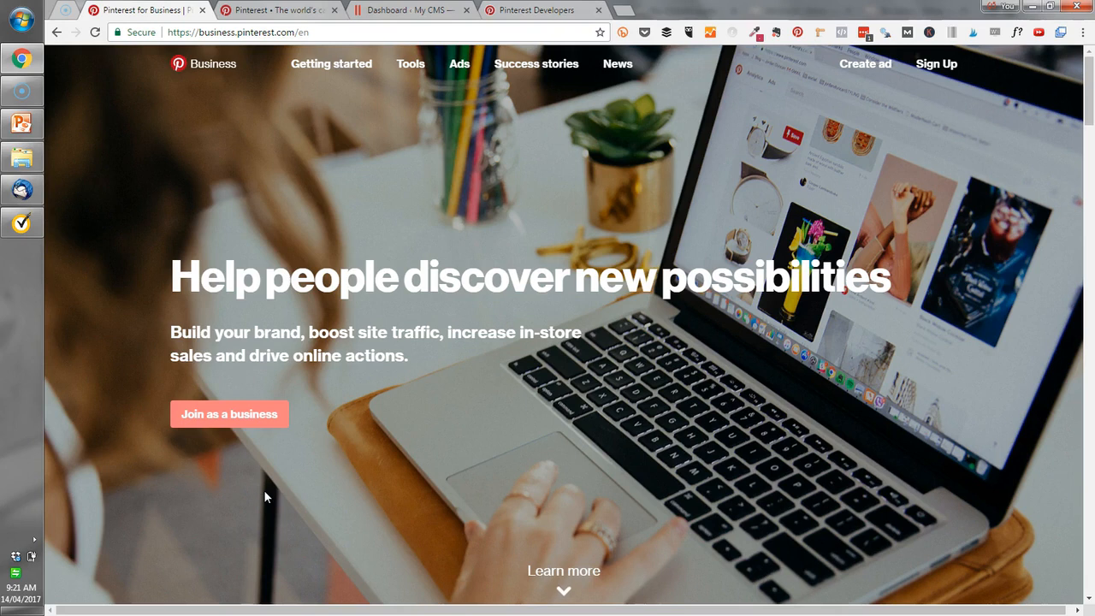
click(278, 9)
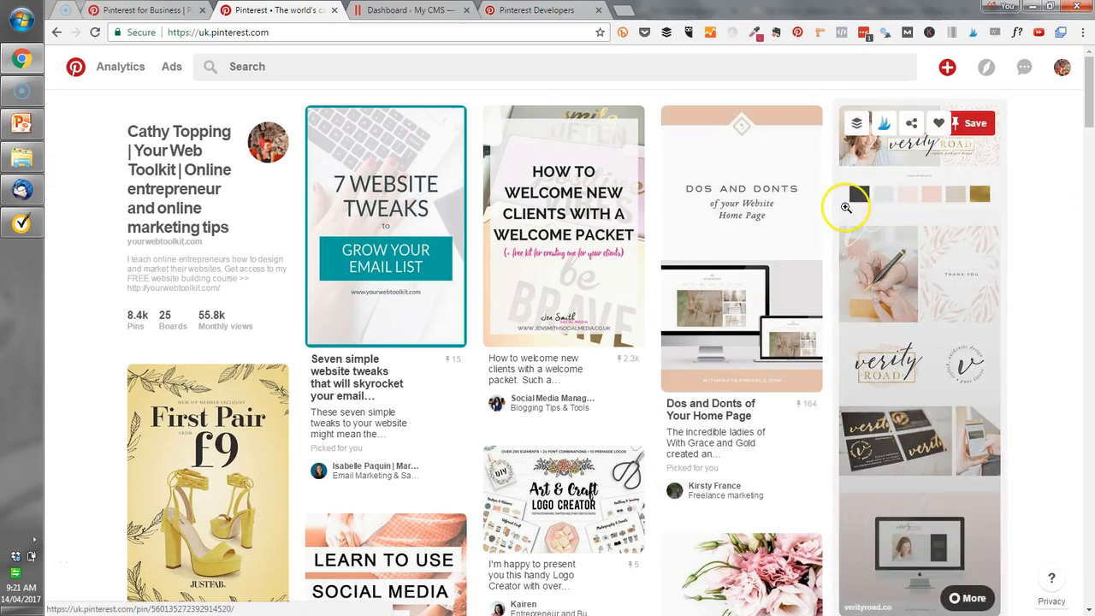
click(1061, 68)
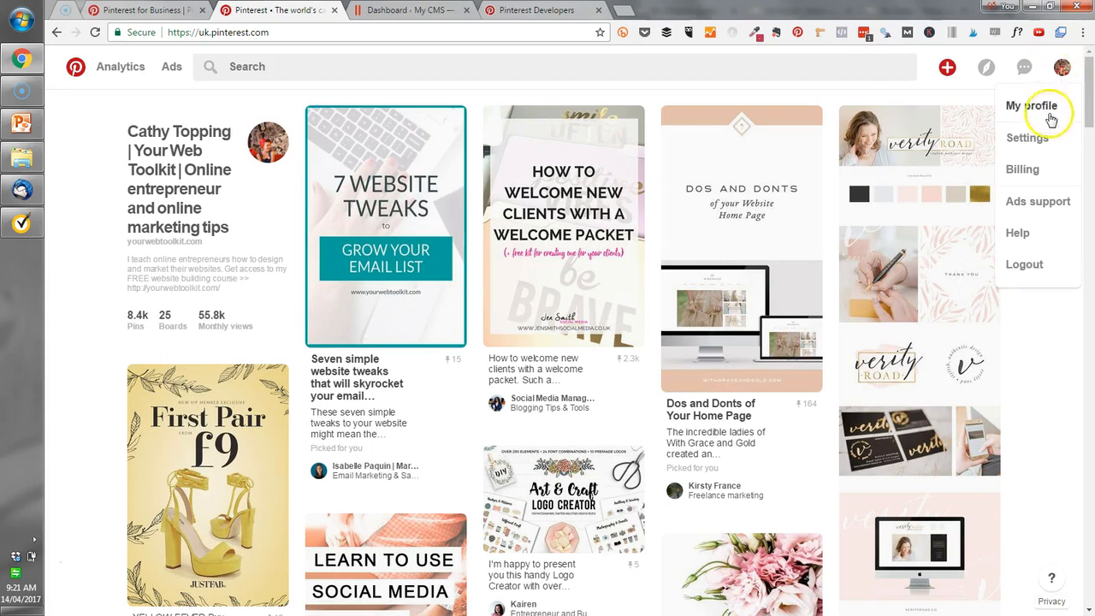
click(1041, 140)
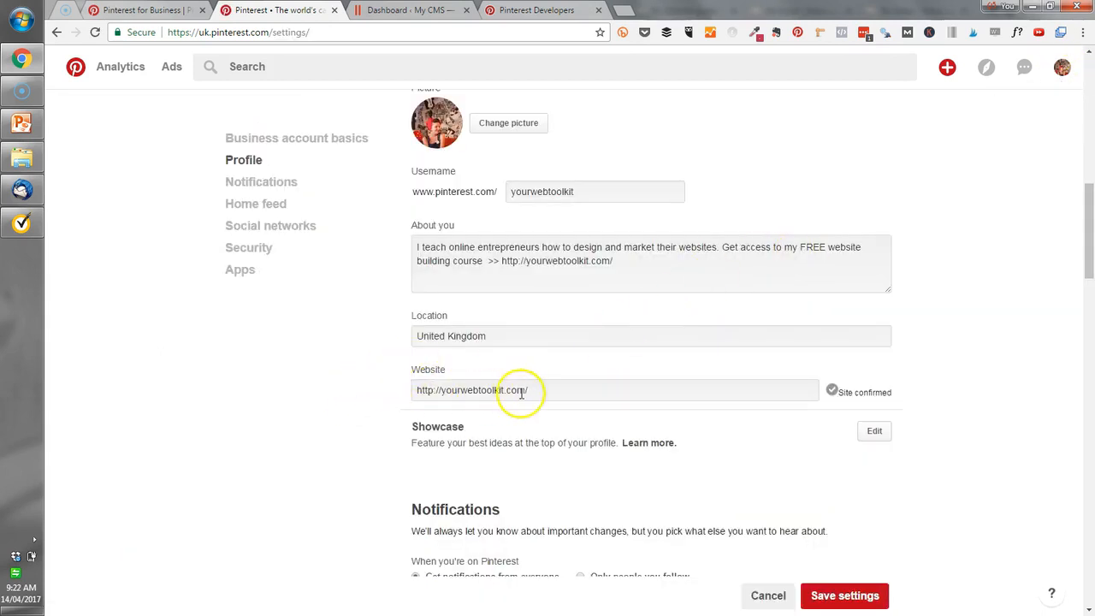
click(674, 388)
Switch to the WordPress admin, search for plugins with "headers", and install and activate Insert Headers and Footers.
click(411, 10)
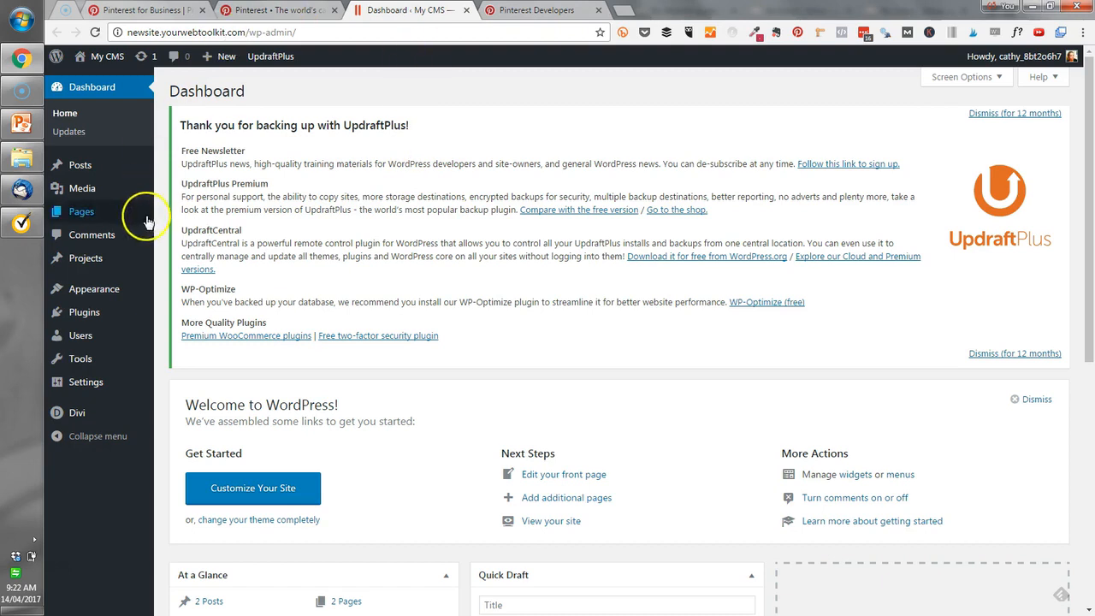
mouse_move(70, 313)
click(180, 332)
click(939, 128)
text(headers)
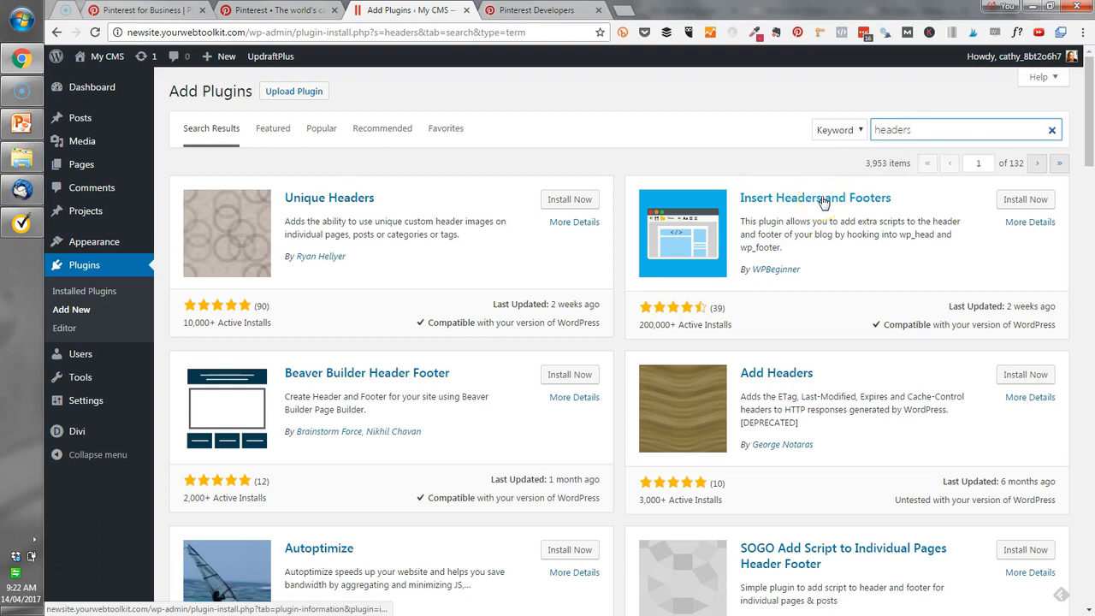
click(1027, 201)
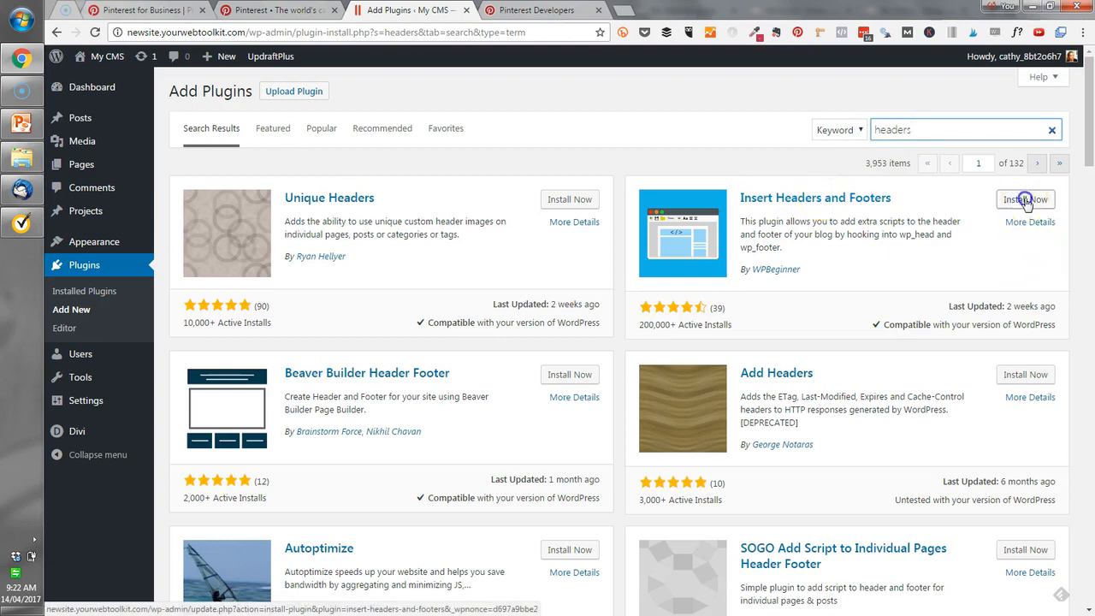
click(1036, 198)
Open the Insert Headers and Footers settings and go to the Scripts in Header box.
mouse_move(83, 404)
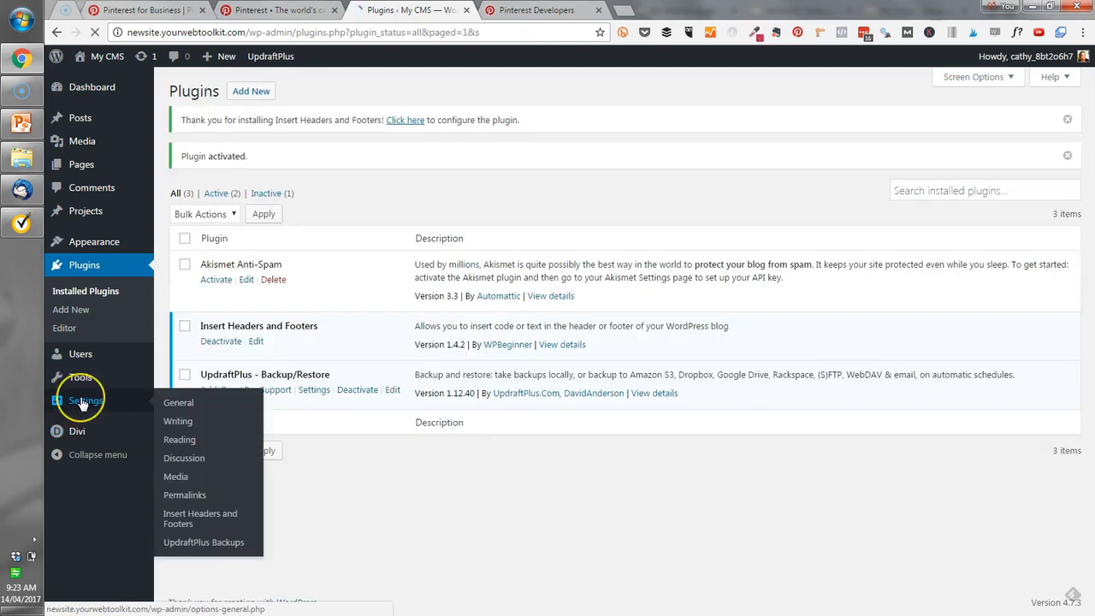
click(180, 518)
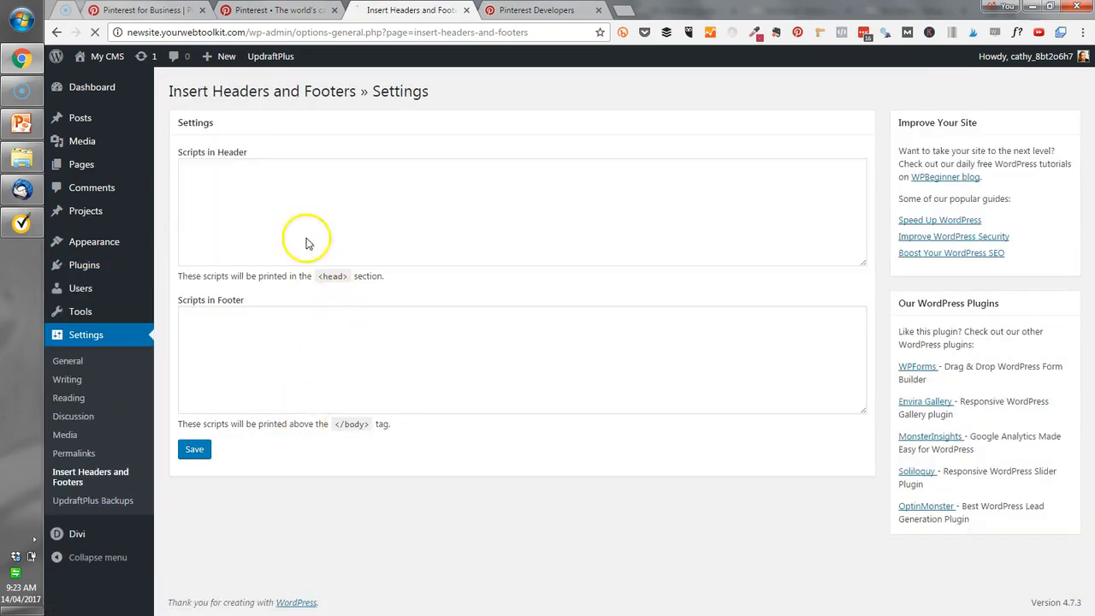
click(257, 184)
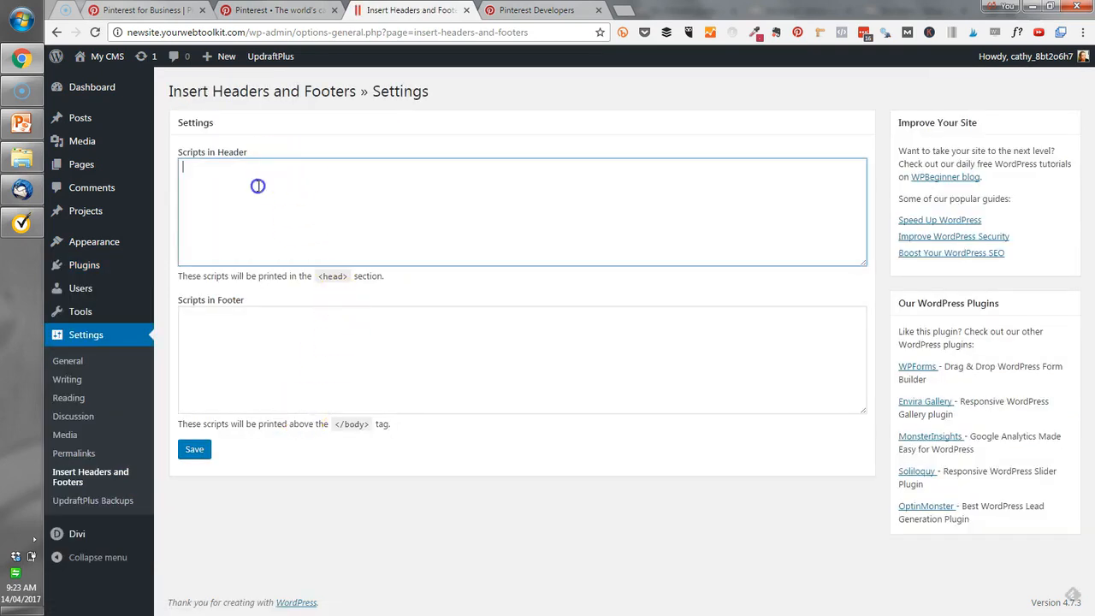
click(301, 179)
click(198, 458)
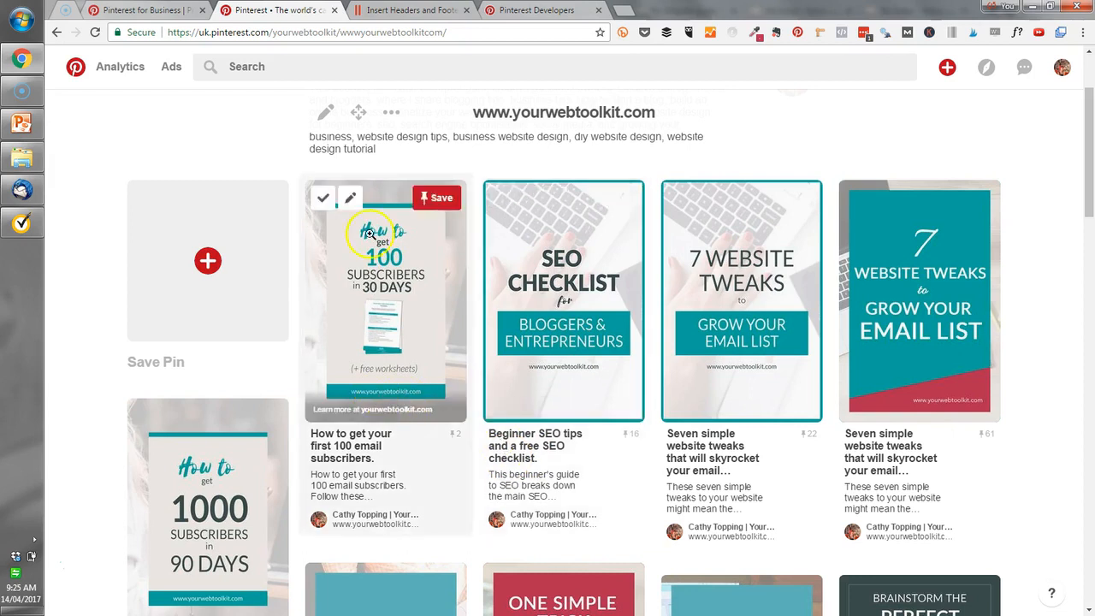
Examine the article details and saved description of the SEO Checklist pin on Pinterest, and bring up the Rich Pins Validator.
click(558, 278)
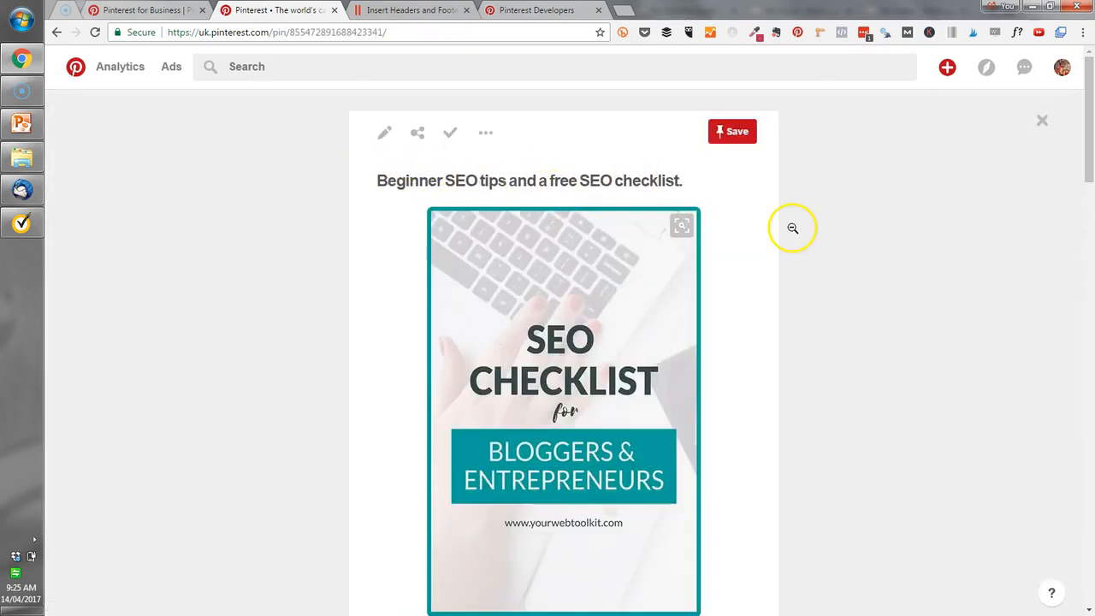
scroll(794, 227, down, 3)
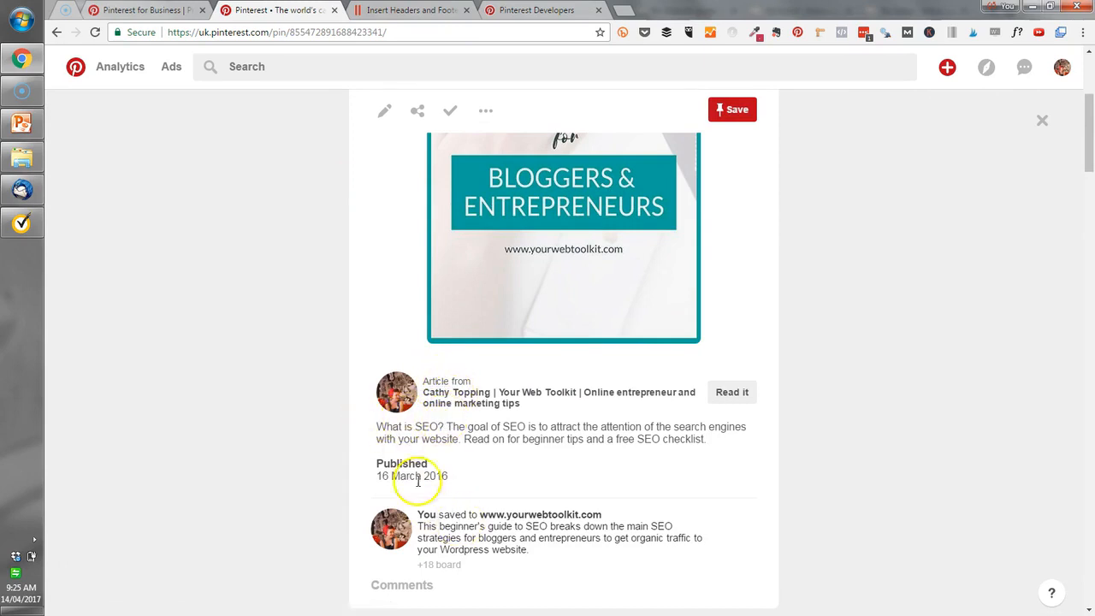
drag(531, 551, 414, 519)
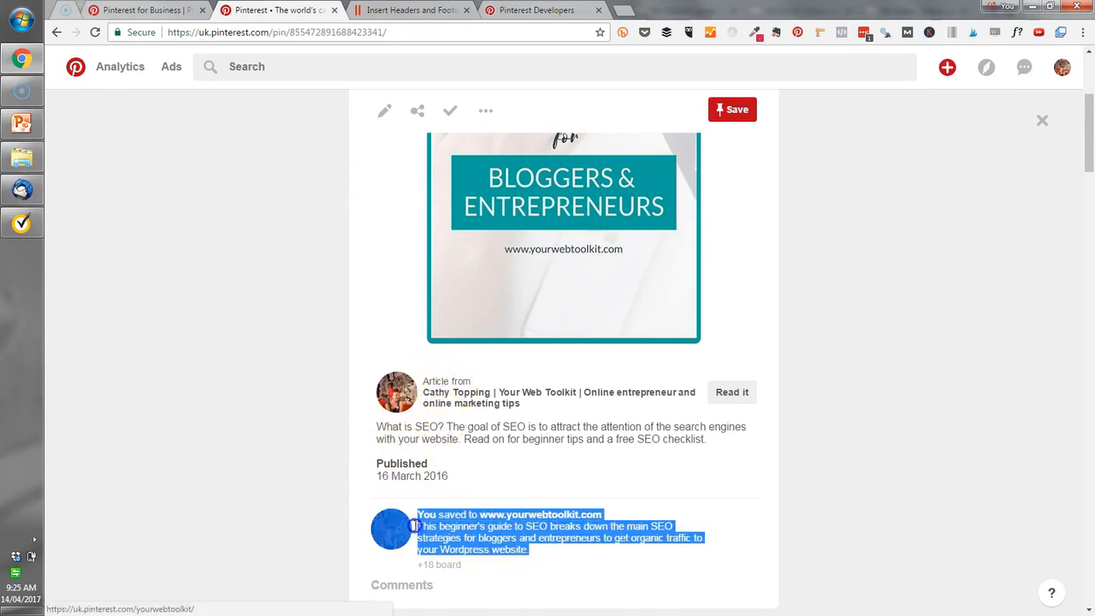
click(607, 538)
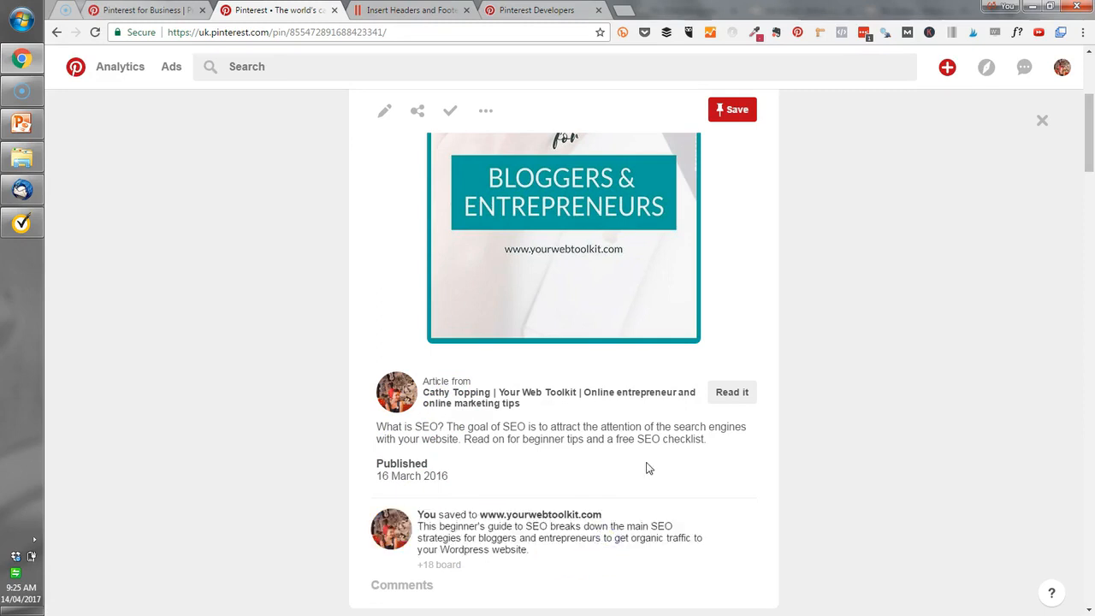
click(53, 33)
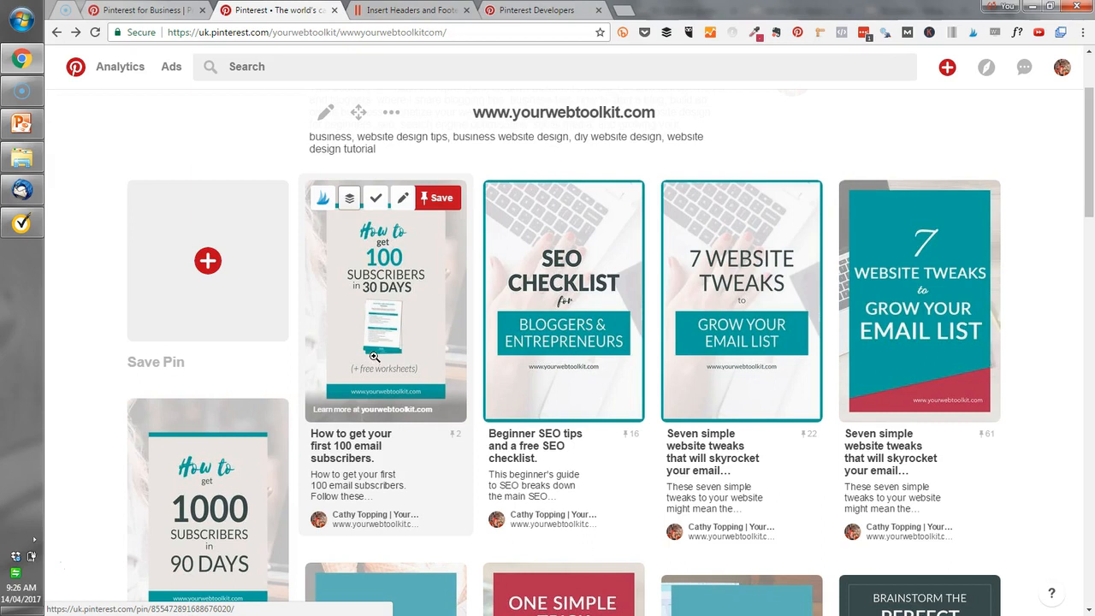
click(541, 10)
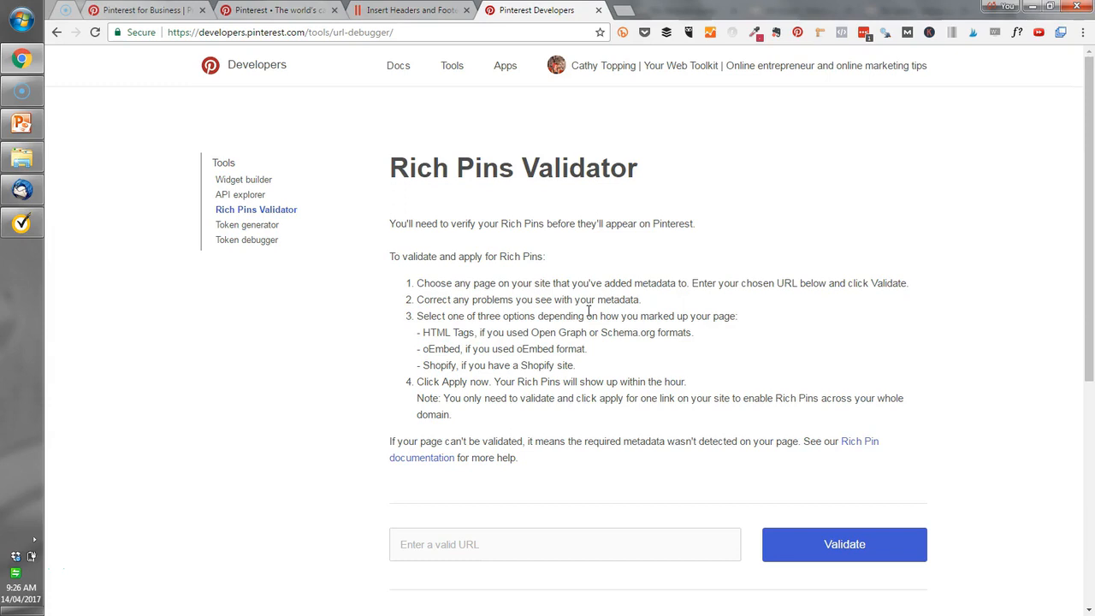
Return to the WordPress admin, search for plugins with "yoast", and install and activate Yoast SEO.
click(411, 11)
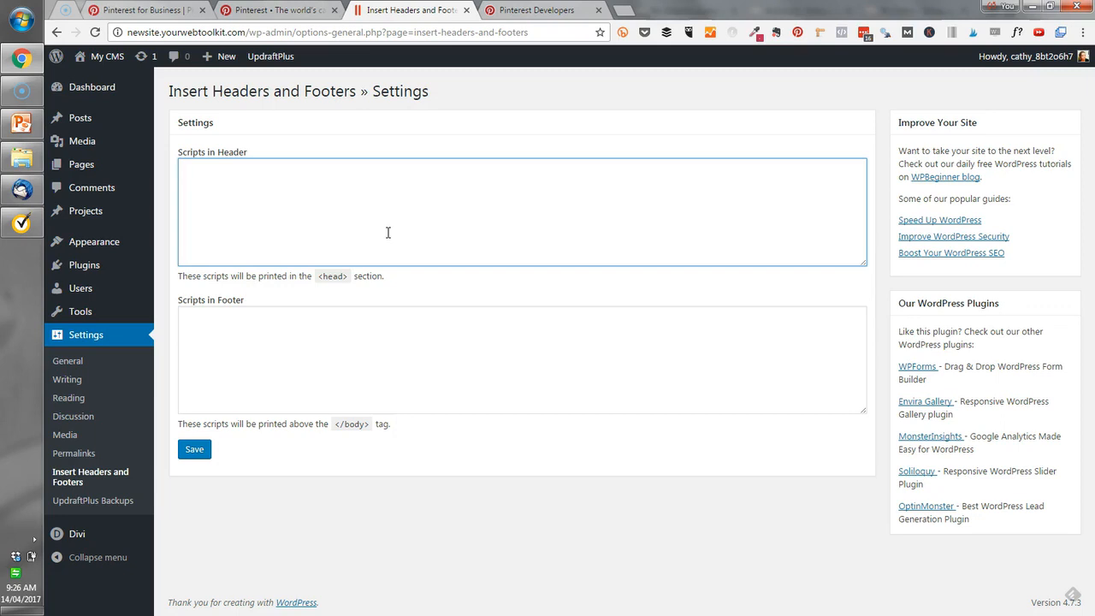
mouse_move(94, 264)
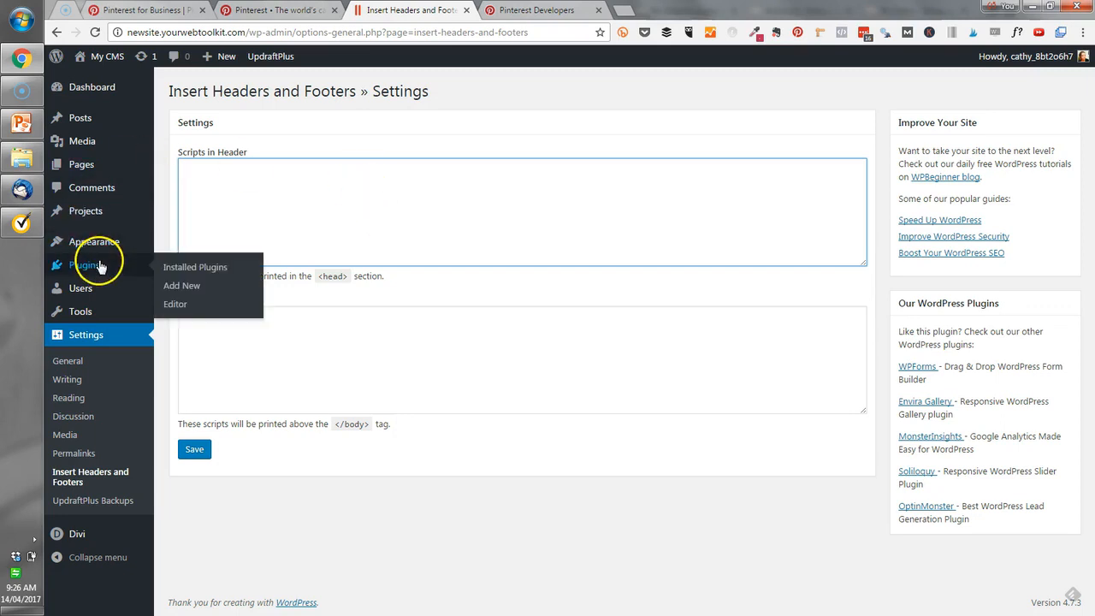
click(192, 285)
click(932, 166)
text(yoast)
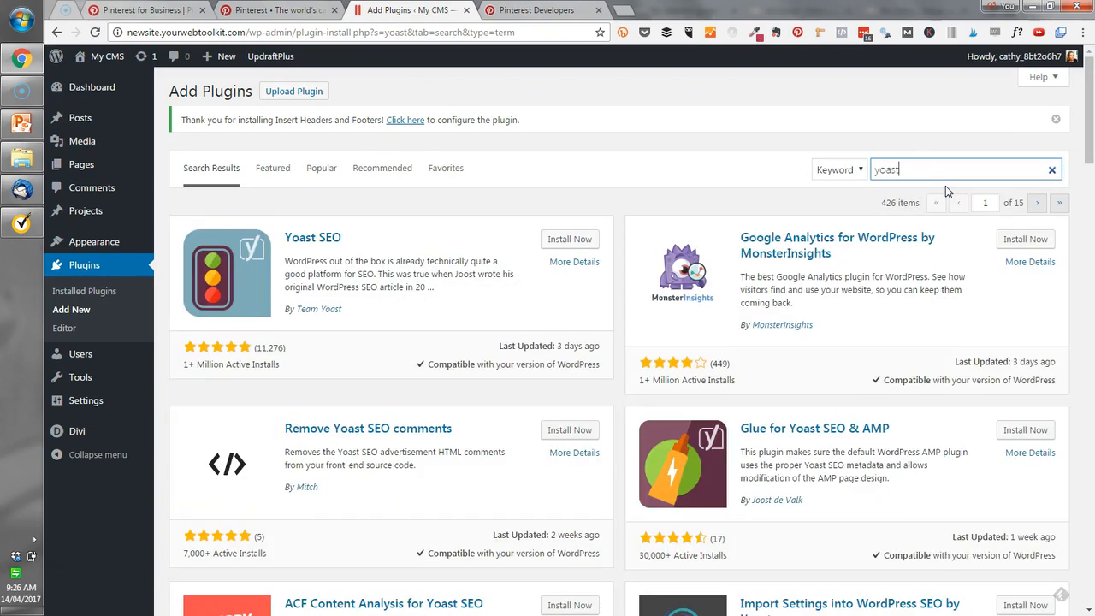
click(571, 241)
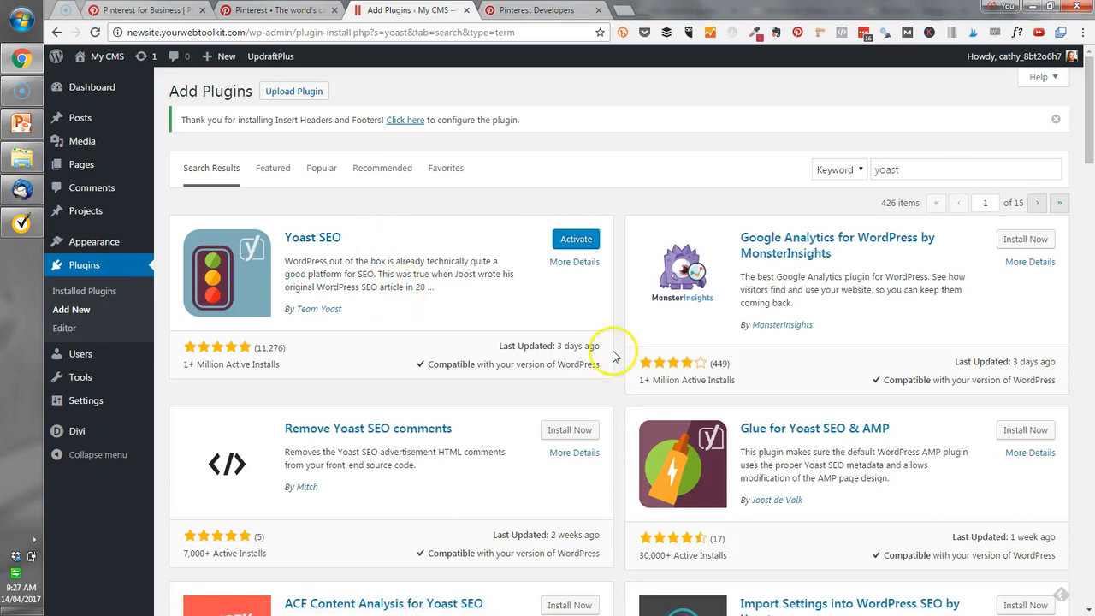
click(580, 242)
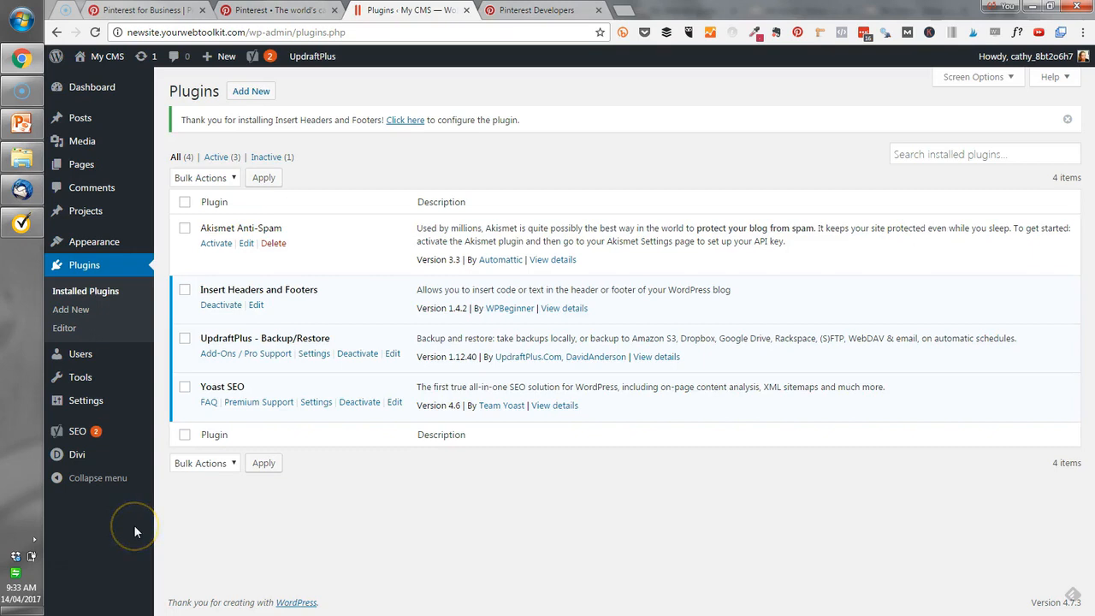
Enable the Advanced settings pages feature in Yoast SEO and save the changes.
mouse_move(74, 438)
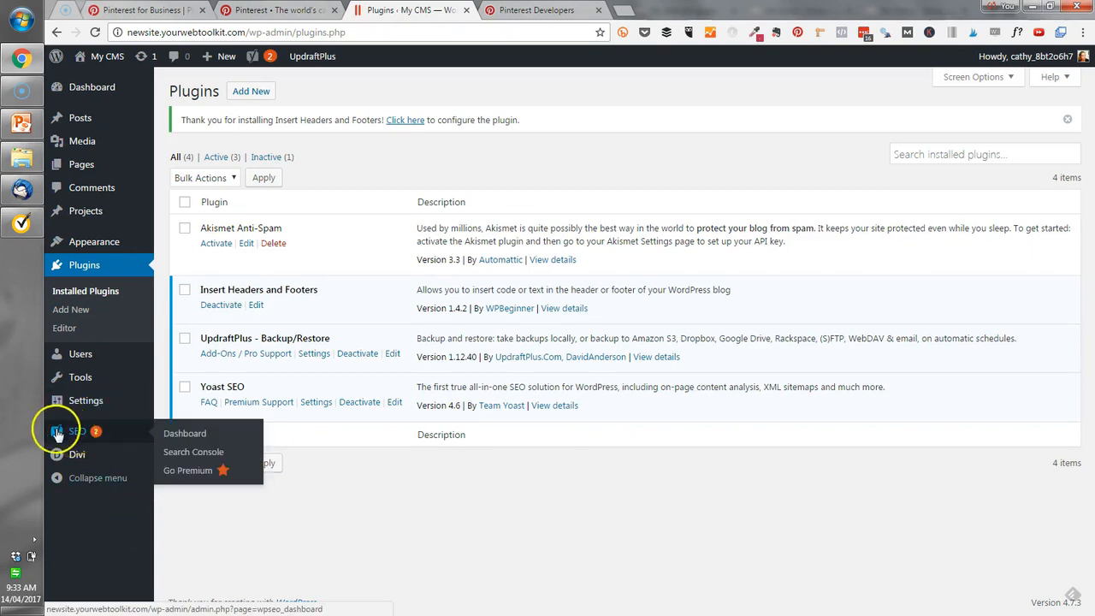
click(190, 435)
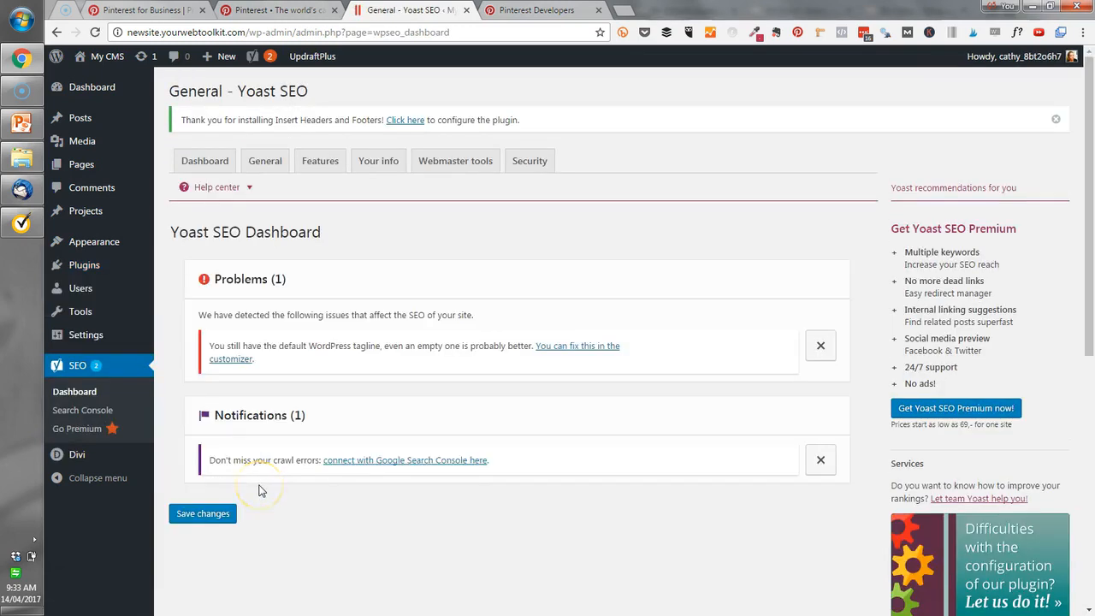
click(318, 163)
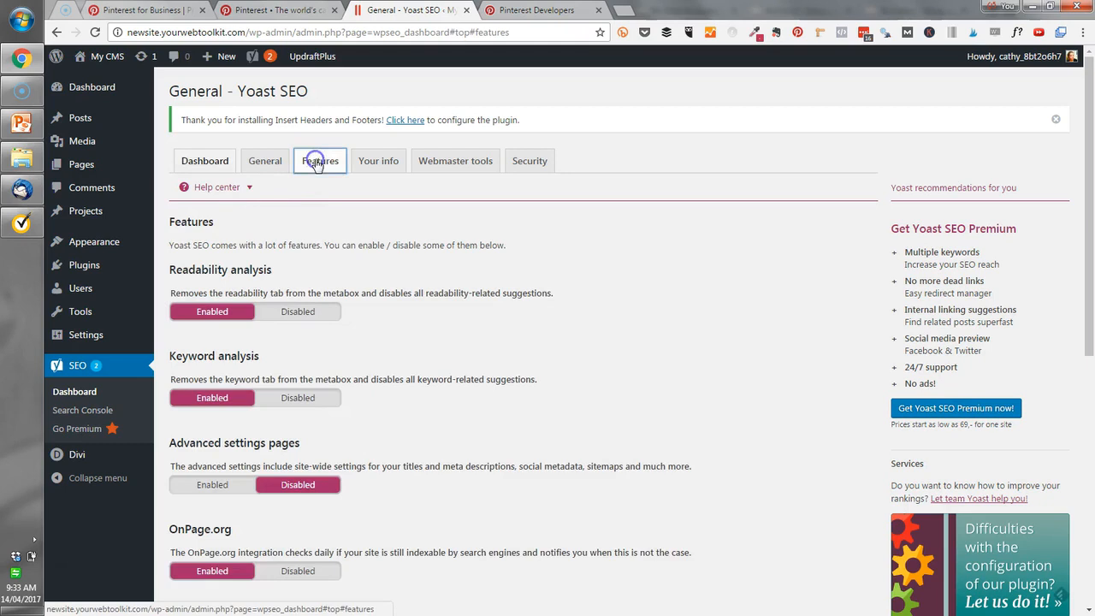
scroll(395, 306, down, 3)
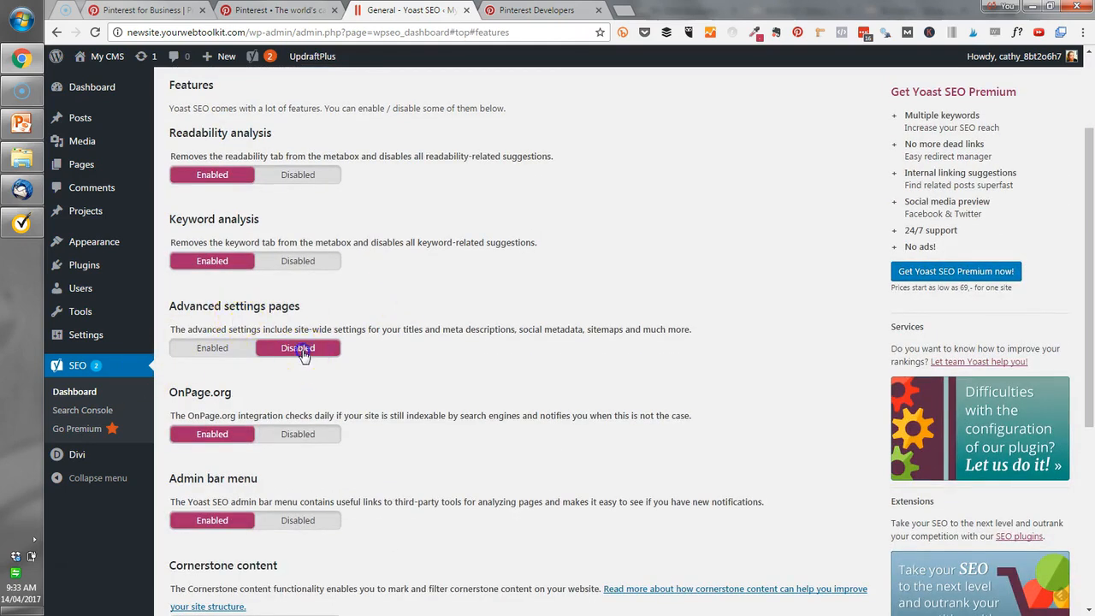
click(212, 349)
scroll(256, 402, down, 4)
click(205, 476)
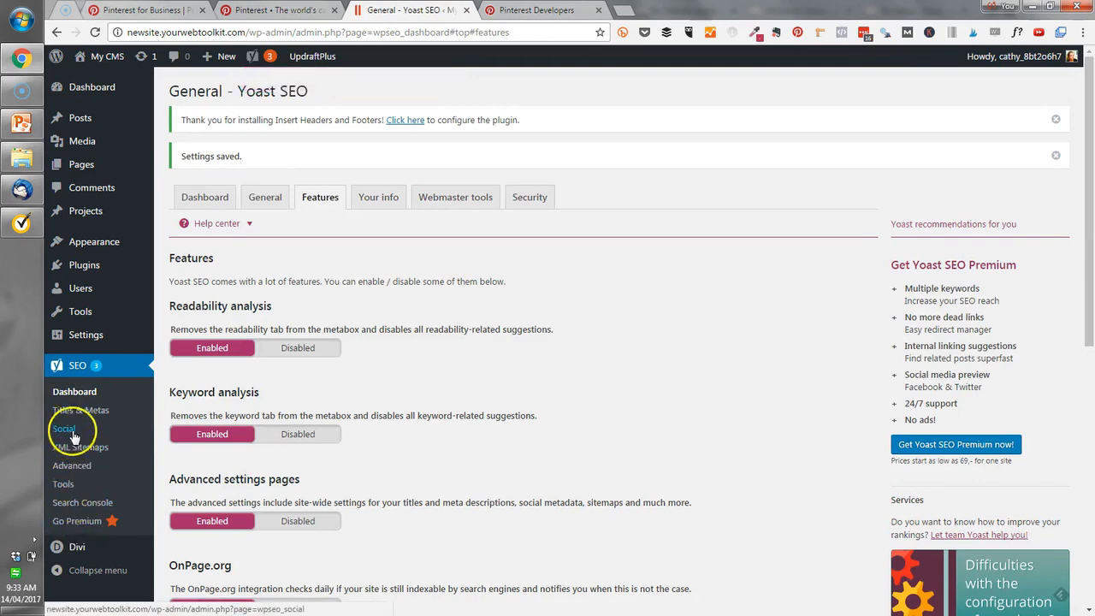
Set Add Open Graph meta data to Enabled in Yoast SEO's Facebook social settings and save the changes.
click(66, 430)
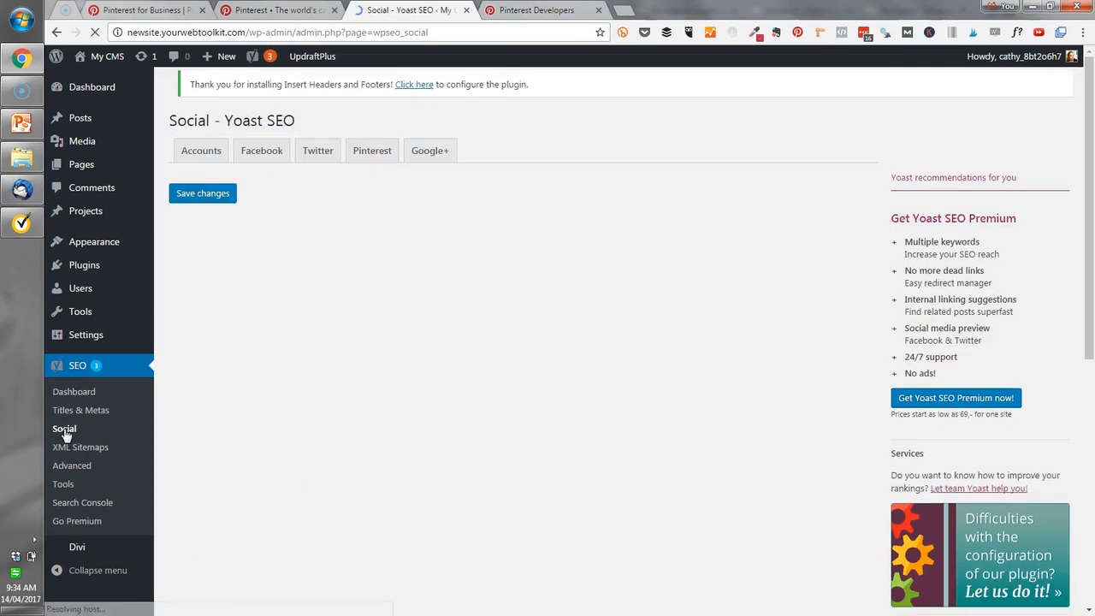
click(268, 161)
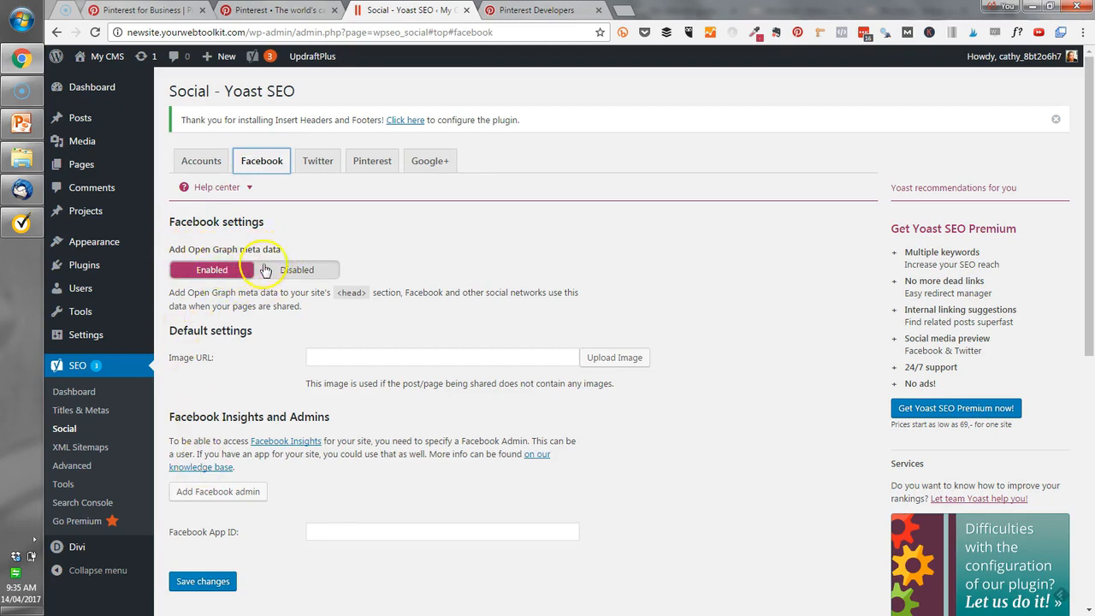
click(299, 275)
click(211, 270)
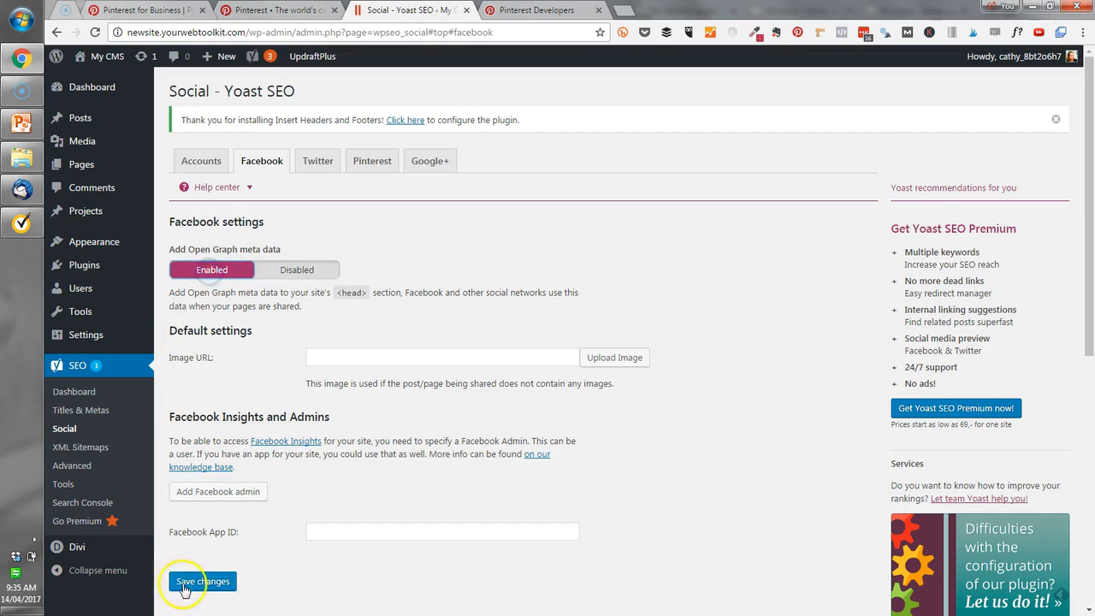
click(203, 581)
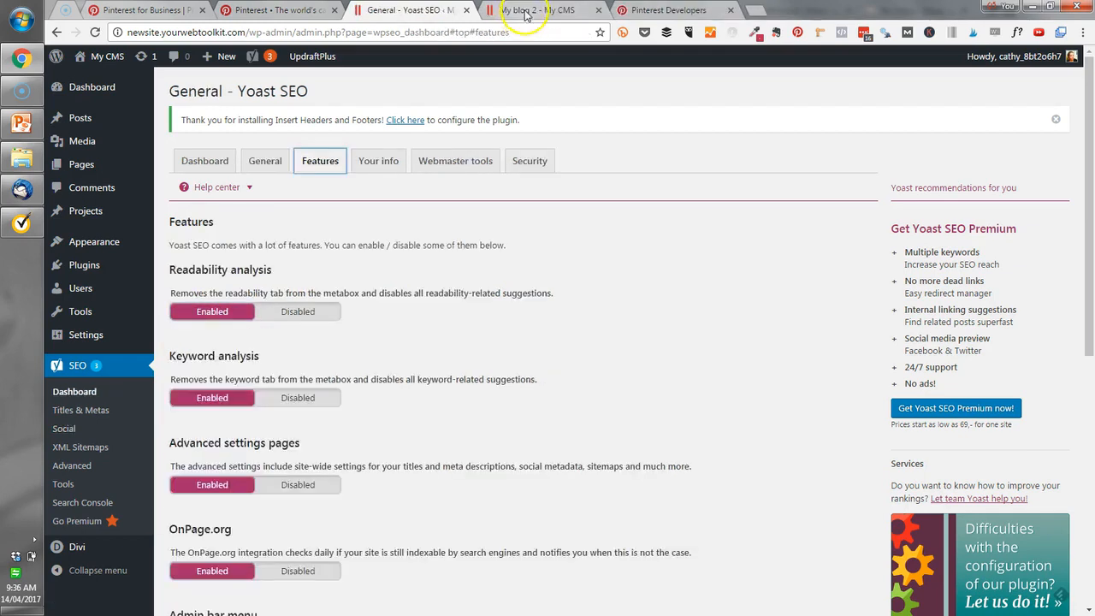
click(554, 11)
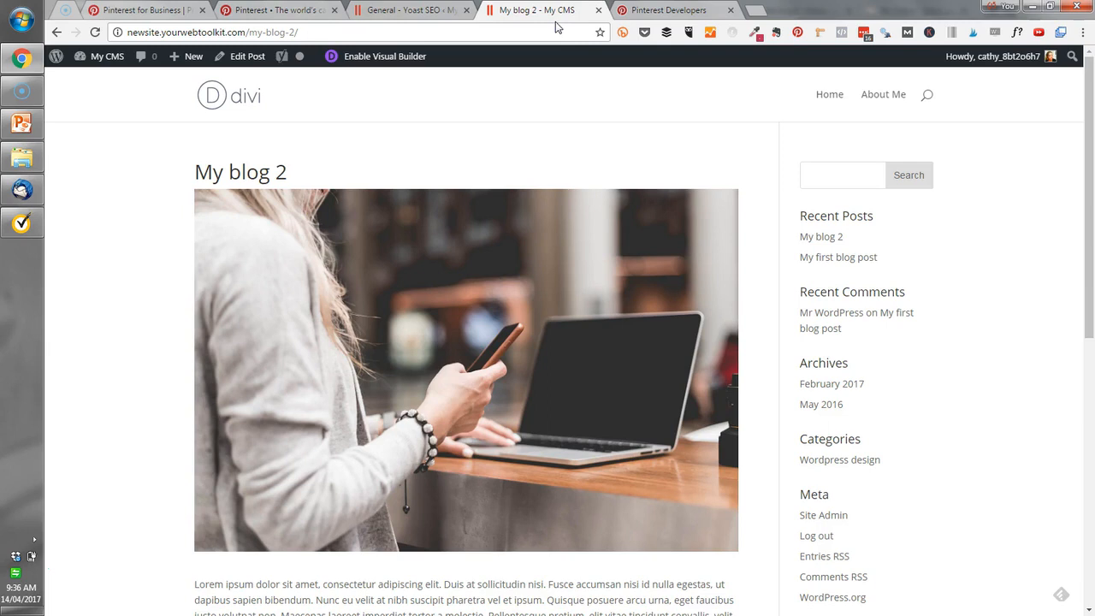
click(347, 32)
key(ctrl+c)
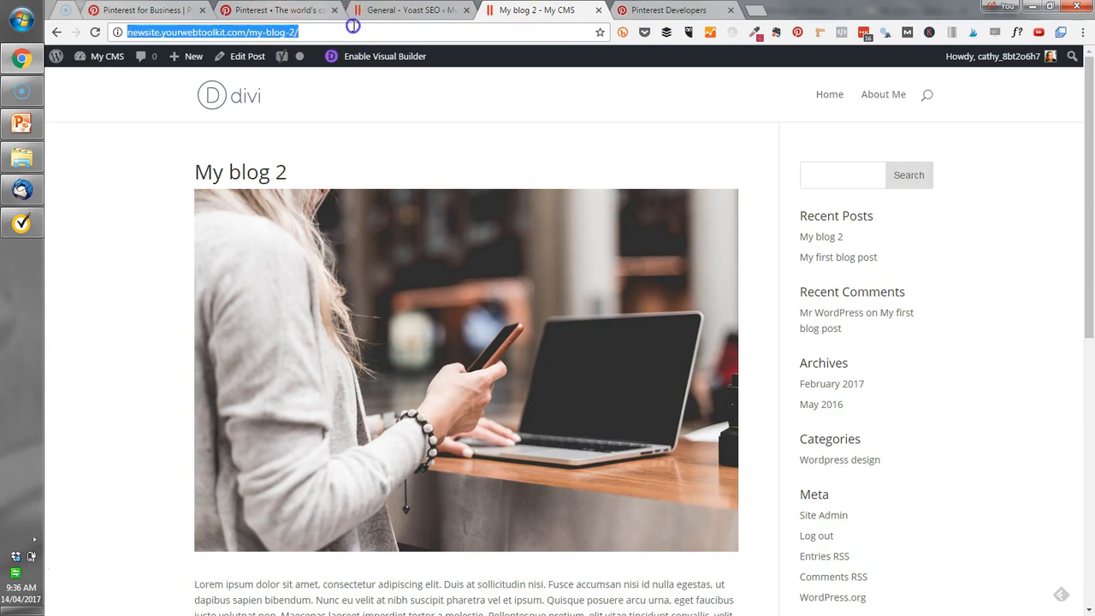
click(646, 12)
drag(393, 164, 646, 174)
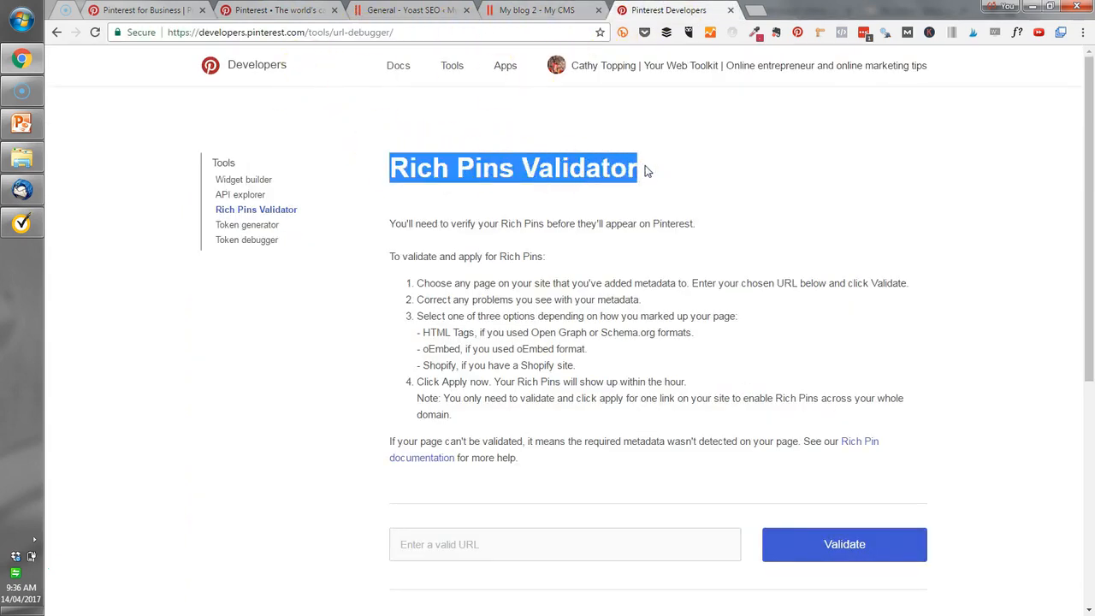
click(665, 116)
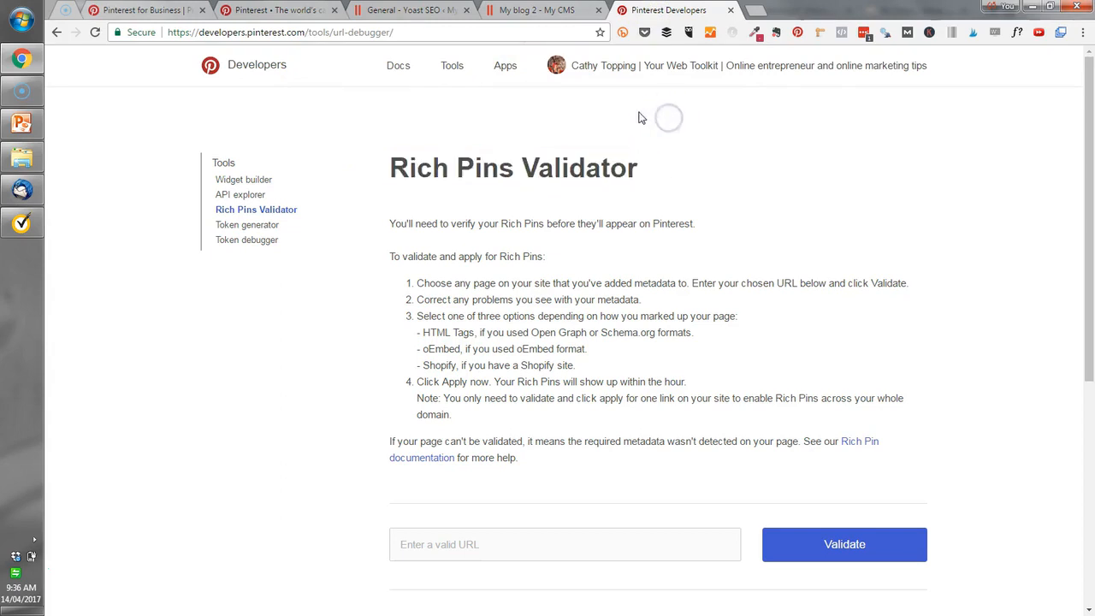
scroll(605, 200, down, 2)
click(539, 416)
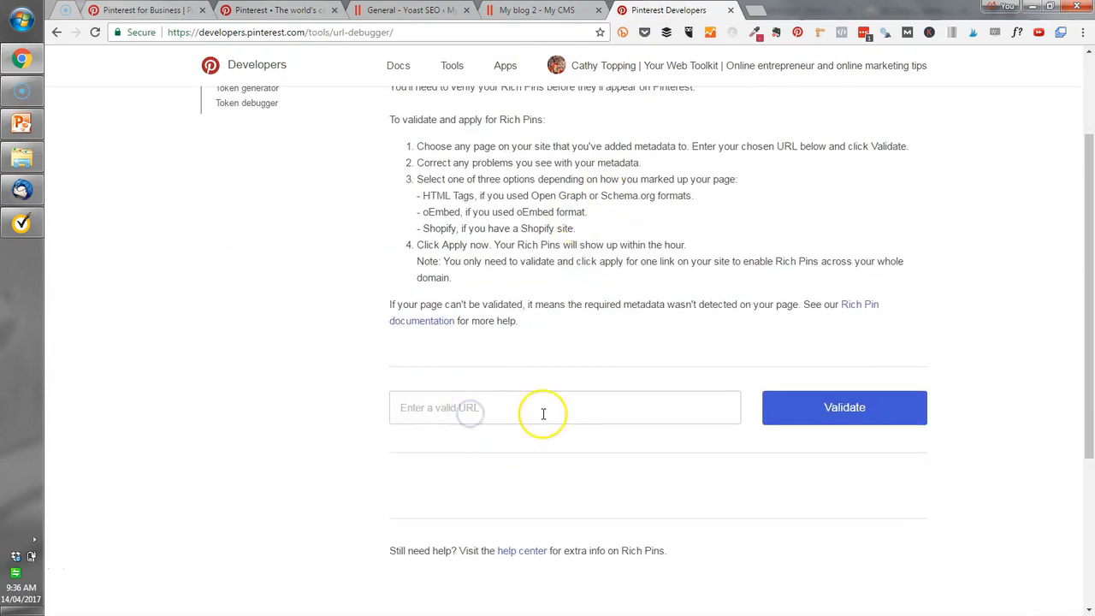
key(ctrl+v)
click(844, 411)
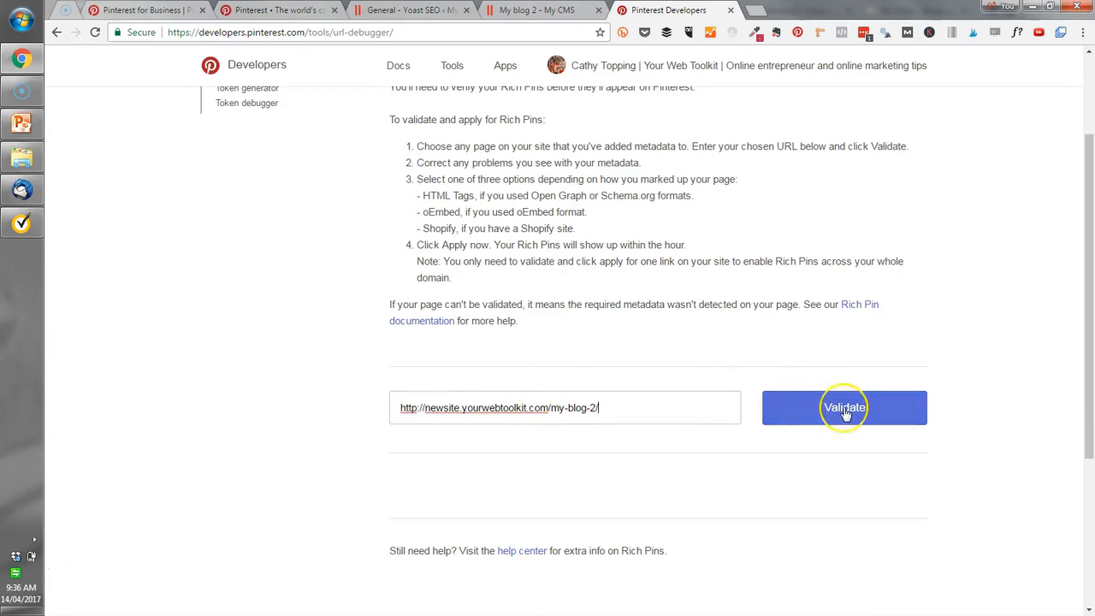